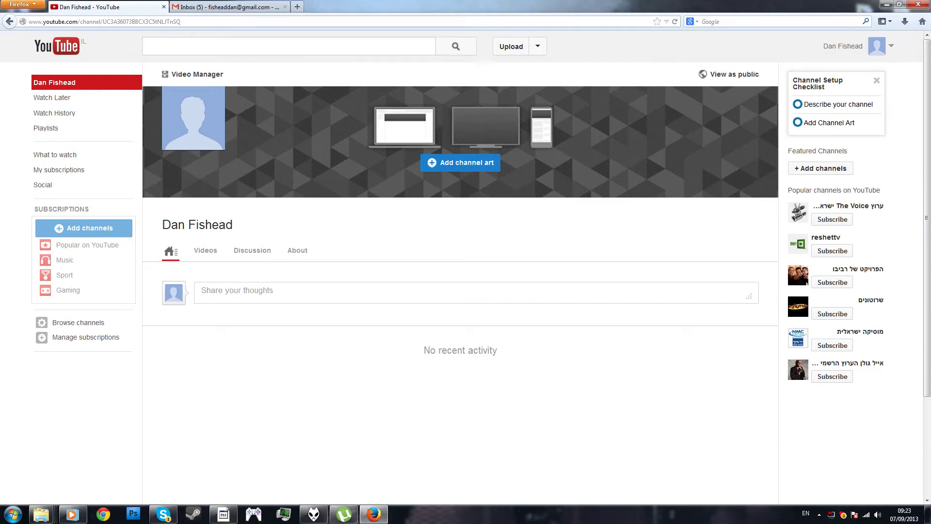
Step: Open YouTube's Advanced account settings through the account menu's Settings
left_click_drag(181, 21, 151, 22)
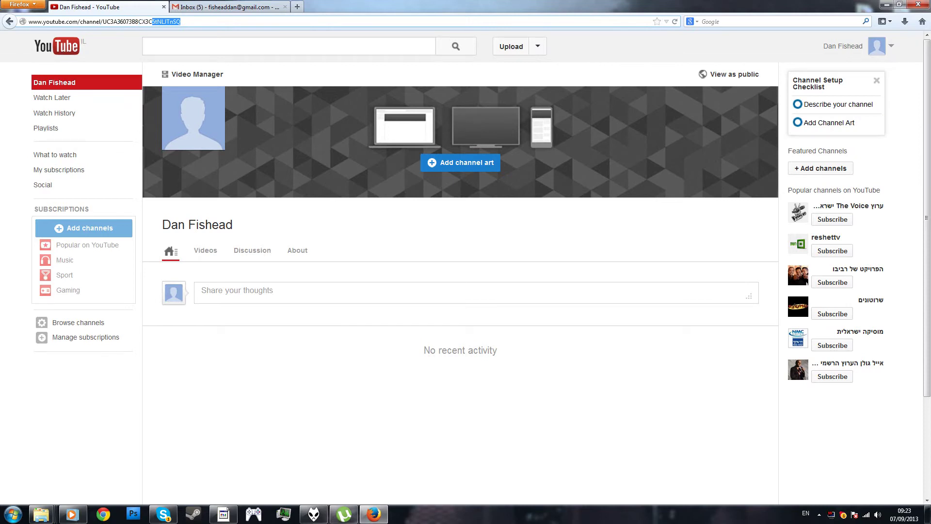
left_click(303, 362)
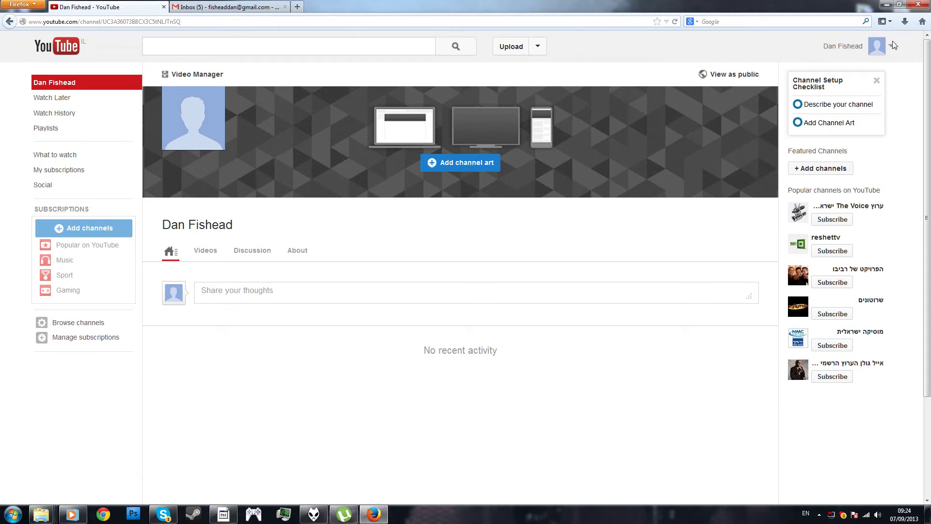
left_click(878, 47)
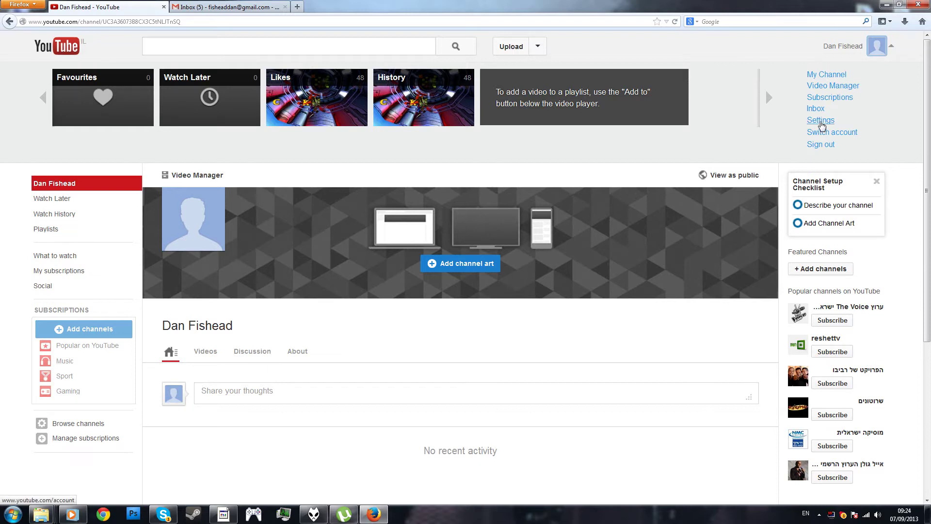
left_click(821, 122)
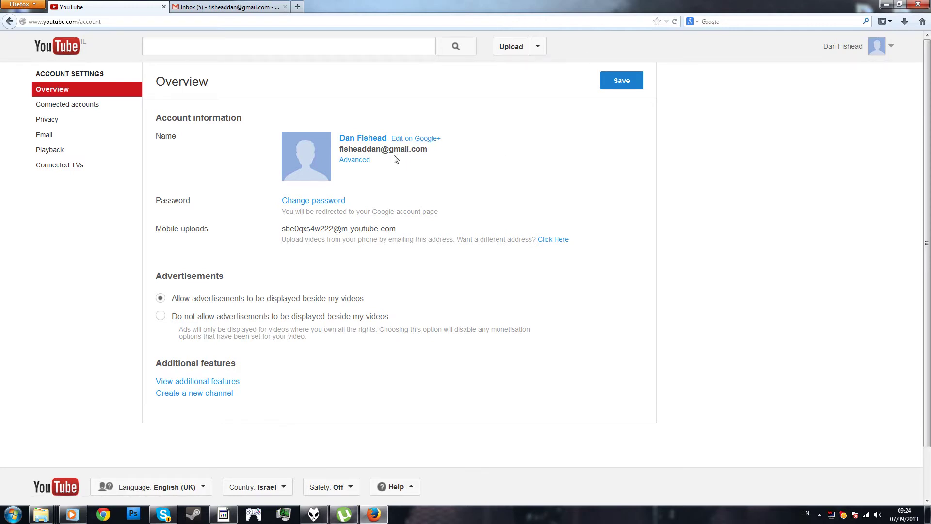
left_click(364, 139)
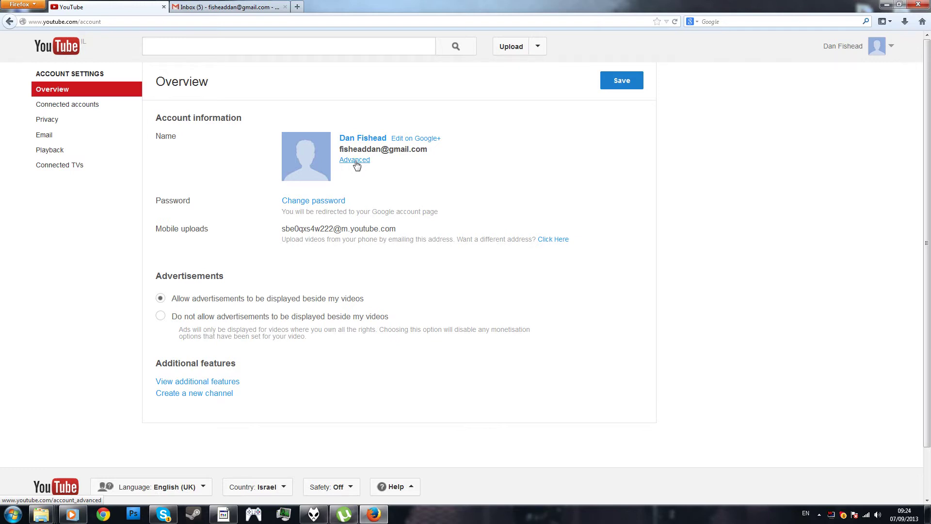
left_click(355, 160)
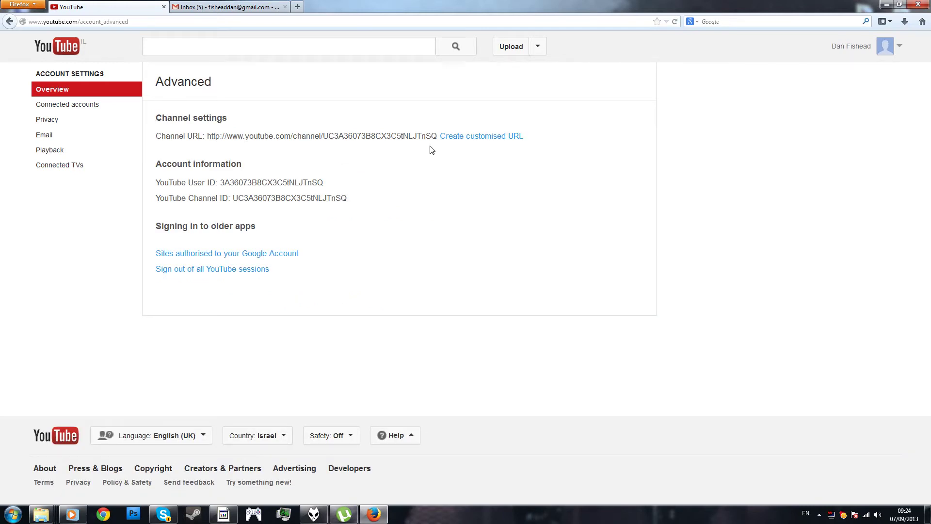
Step: Review the channel's current long URL and begin creating a customised URL
left_click_drag(437, 136, 211, 144)
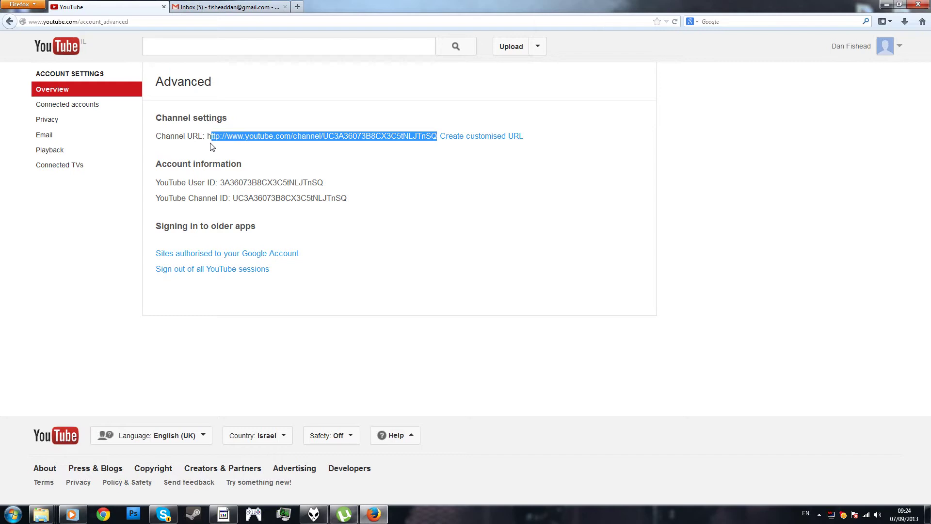
left_click(254, 145)
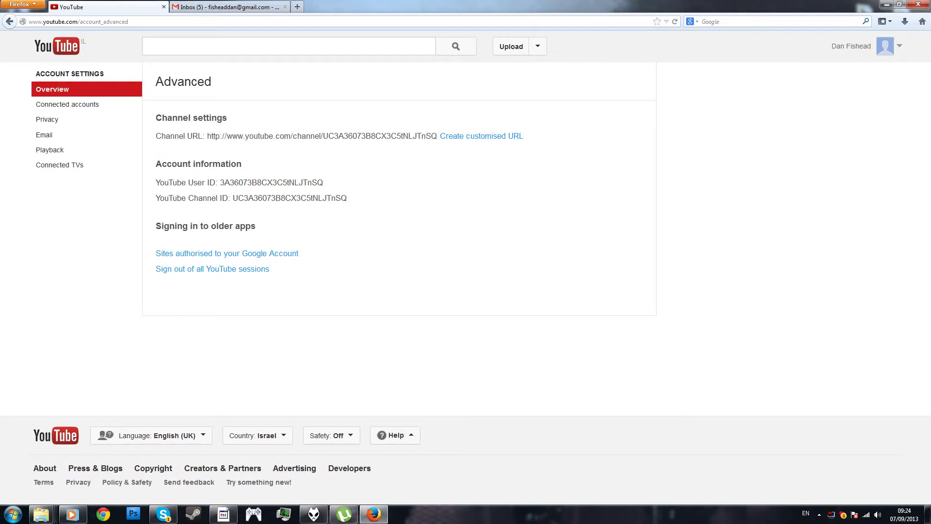
left_click(494, 137)
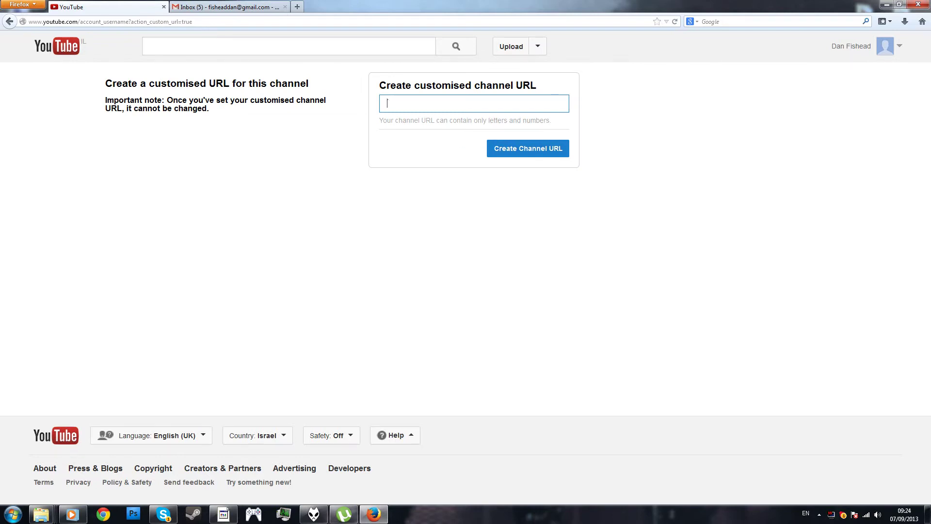
type("outu")
type("besucks")
type("123")
Step: Try Youtubesucks123, then Youtubesucks, as the custom channel URL name
left_click(555, 149)
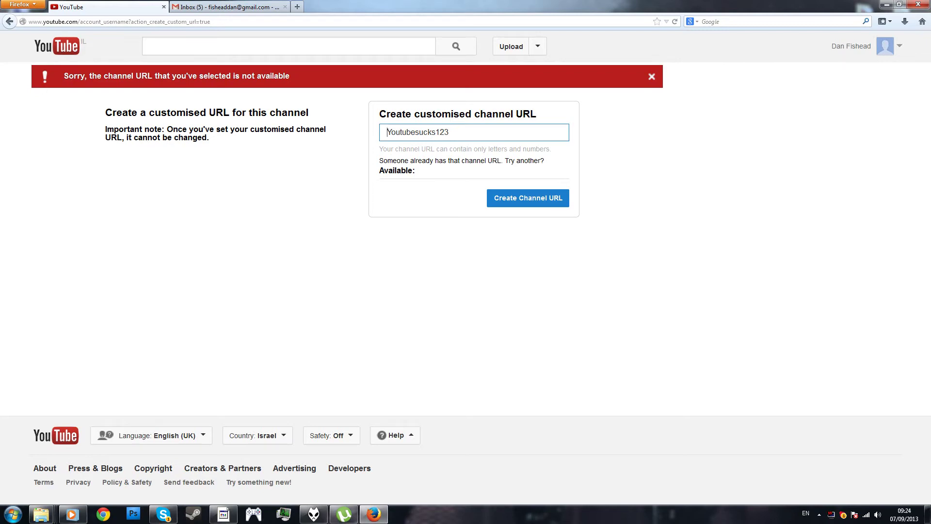
left_click(449, 132)
key("Down")
key("Return")
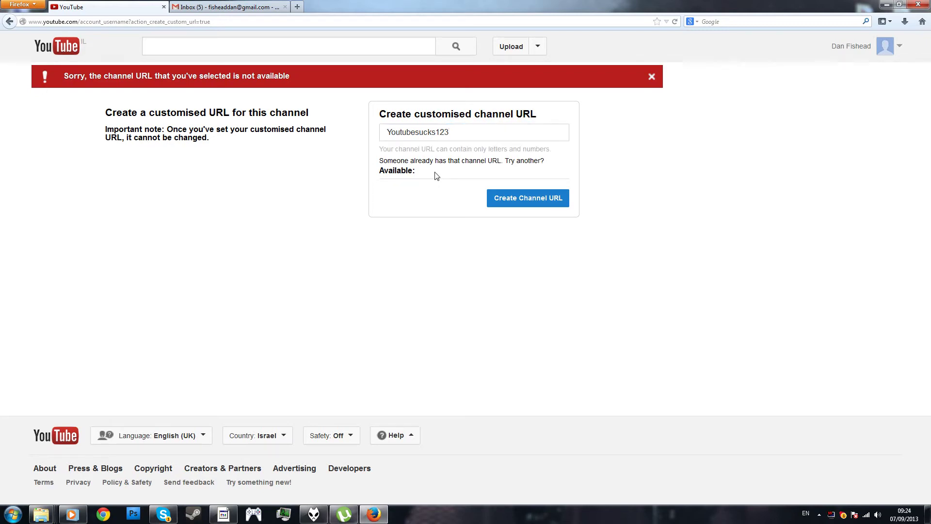
key("BackSpace")
key("BackSpace")
key("BackSpace")
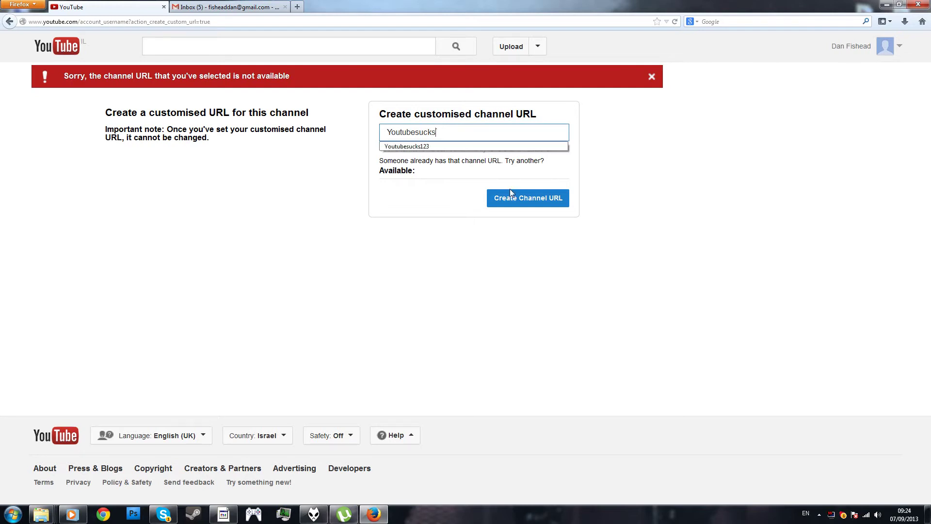
left_click(510, 199)
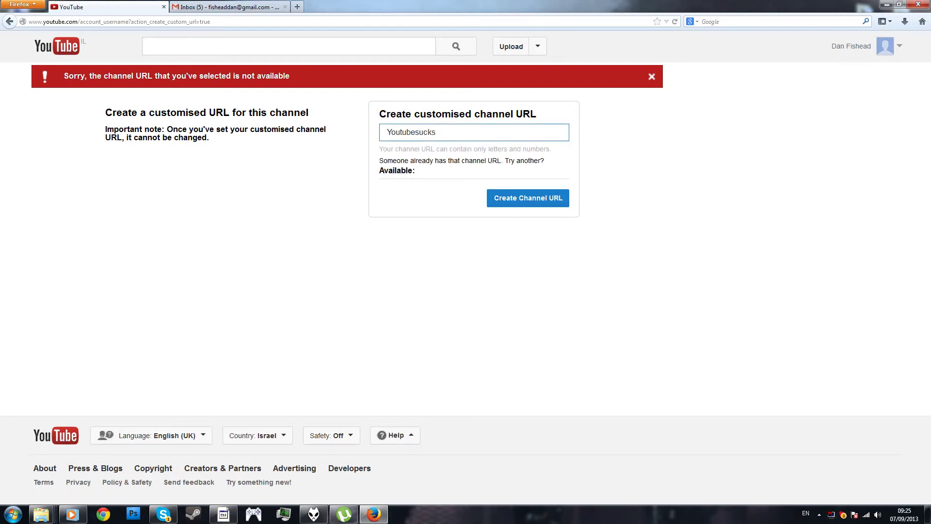
Step: Try Youtubesucksy656y, then submit htrhdrjhtyj as the custom channel URL
left_click_drag(416, 160, 420, 174)
left_click(420, 174)
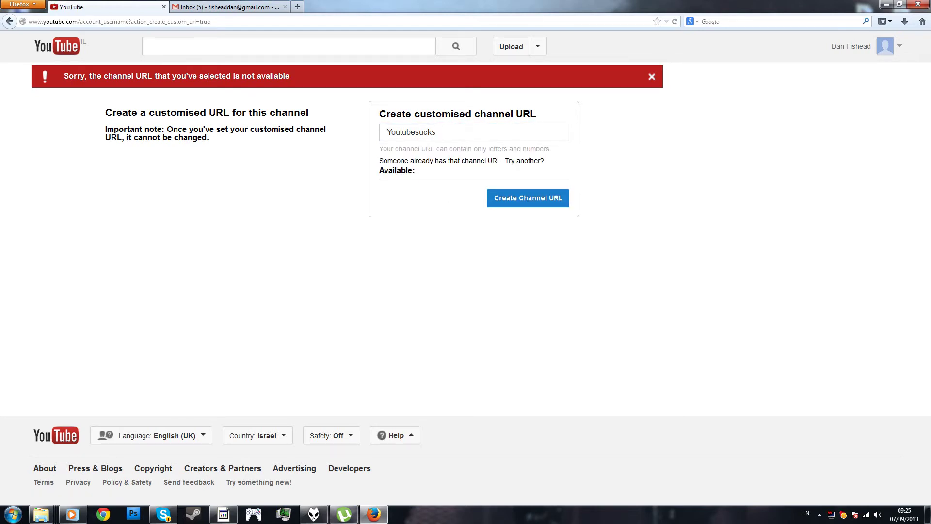
left_click(502, 132)
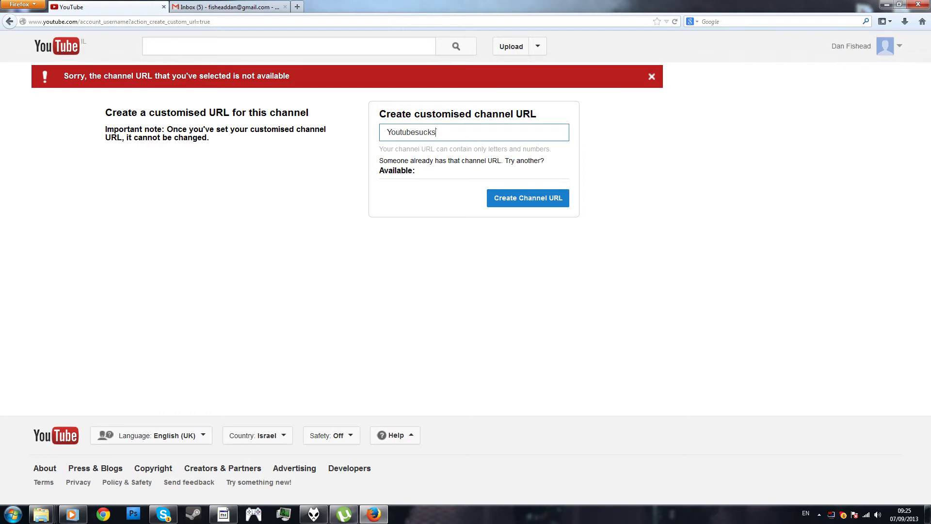
type("y656y")
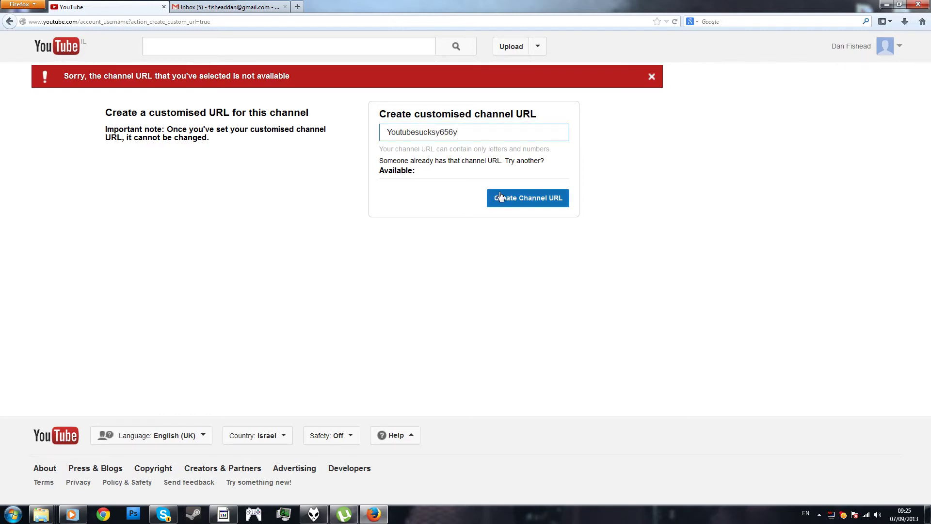
left_click(508, 203)
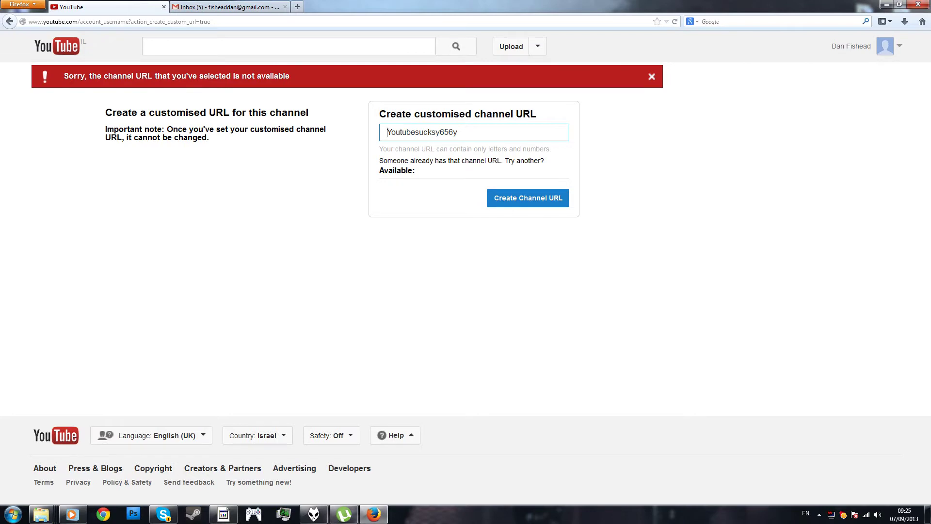
double_click(437, 132)
type("htr")
type("hdrjhtyj")
left_click(531, 205)
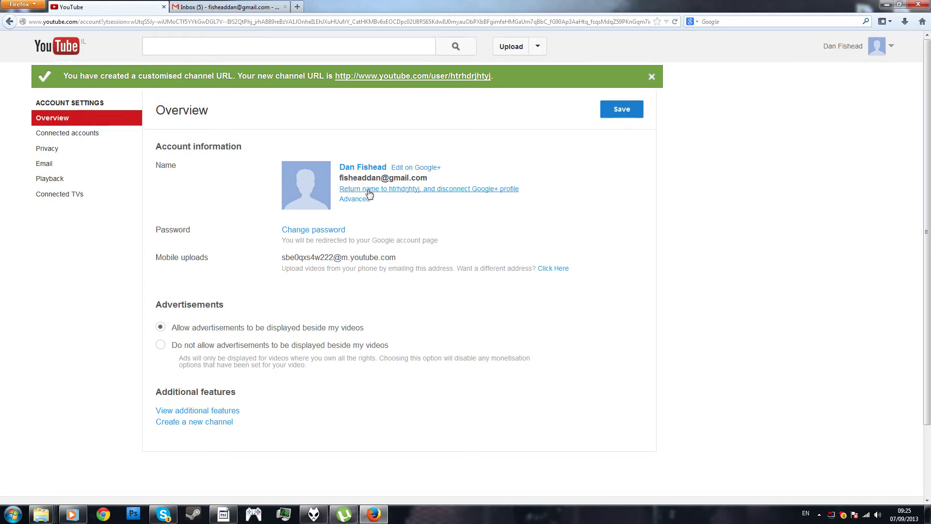
Step: Return the name, disconnect Google+, and go to the channel page
left_click(454, 189)
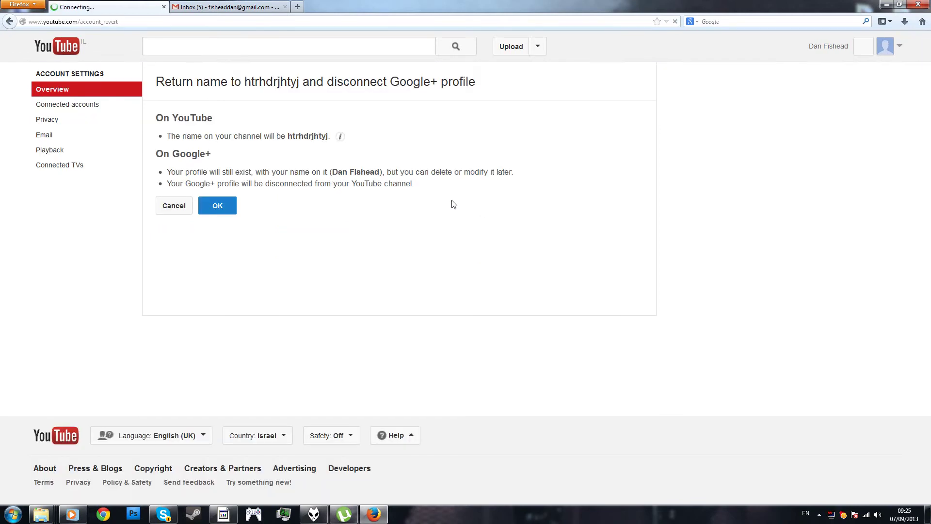
left_click(224, 209)
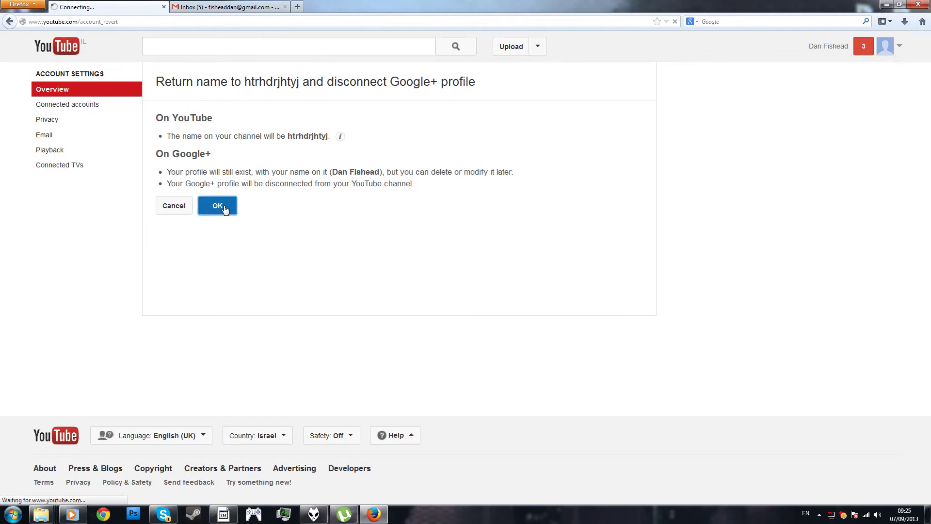
left_click(875, 48)
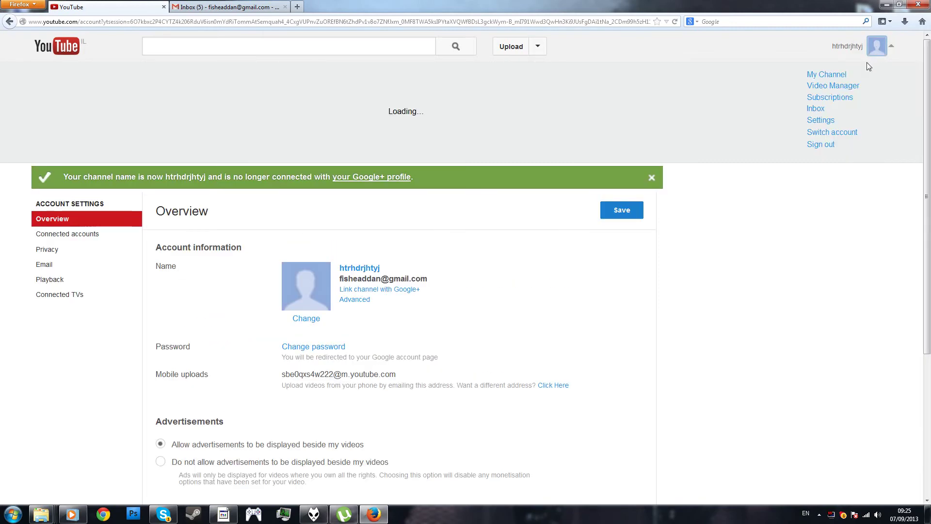
left_click(822, 75)
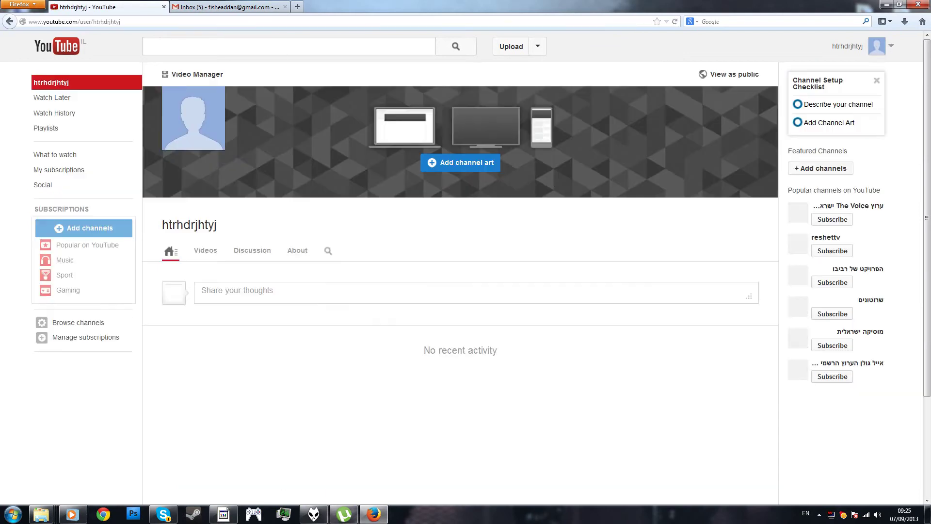
Step: Check the username htrhdrjhtyj at the end of the channel's web address
left_click(120, 22)
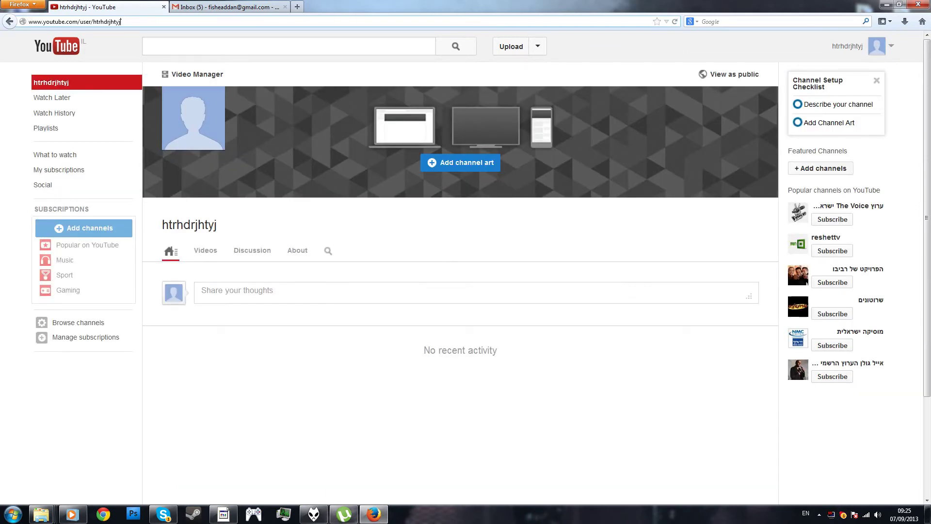
mouse_move(121, 23)
left_mouse_down()
mouse_move(90, 22)
mouse_move(99, 22)
left_mouse_up()
left_click(121, 22)
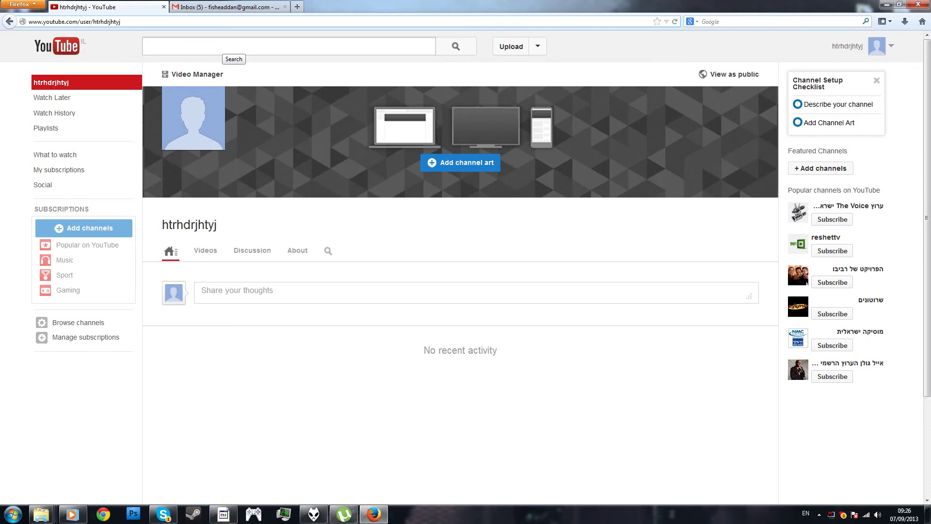
Step: From the Gmail tab, go to the Google account's Google+ settings
left_click(229, 7)
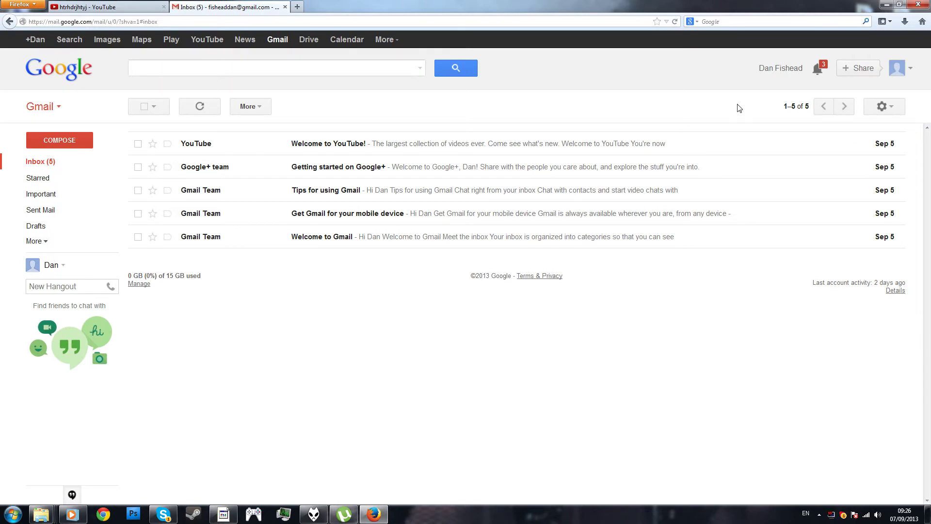
left_click(771, 67)
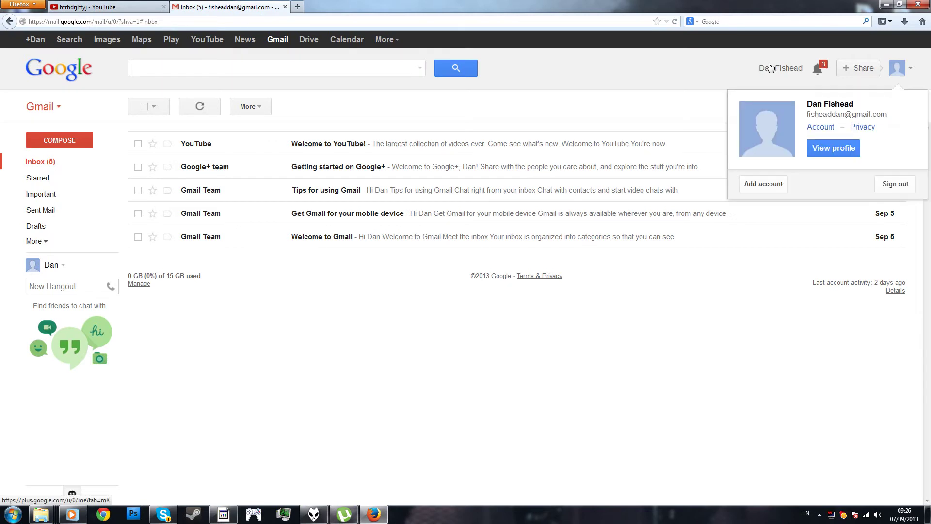
left_click(818, 129)
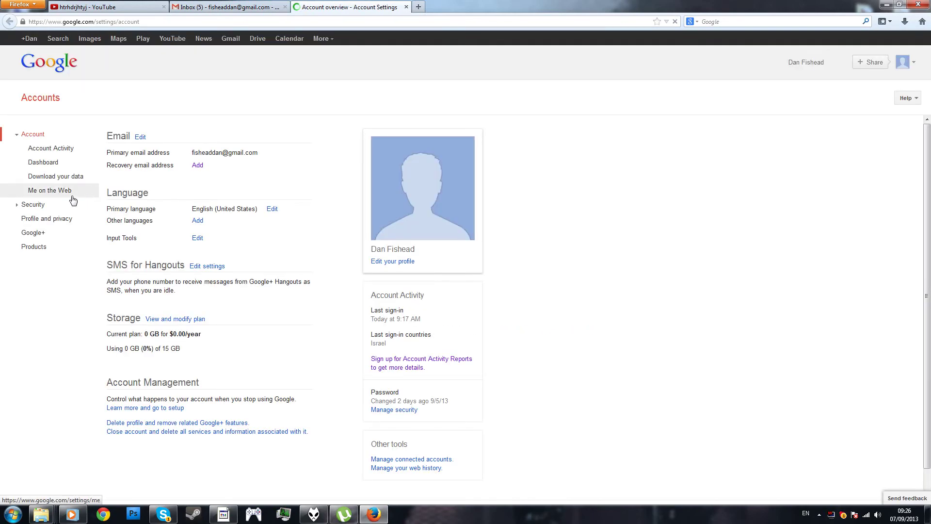
left_click(39, 232)
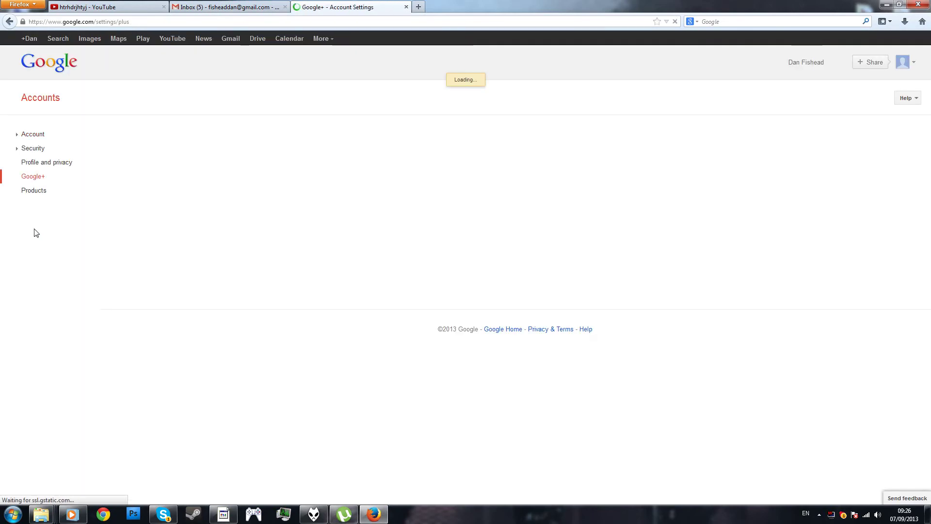
scroll(327, 219, "down", 5)
scroll(350, 247, "down", 10)
scroll(349, 275, "down", 3)
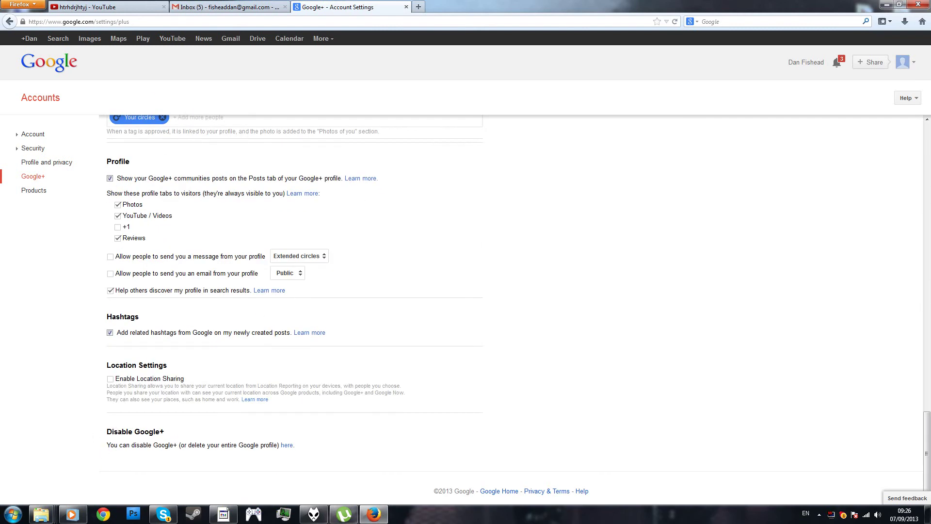
Step: Delete only the Google+ content, submit the leaving survey, and close that tab
left_click(287, 446)
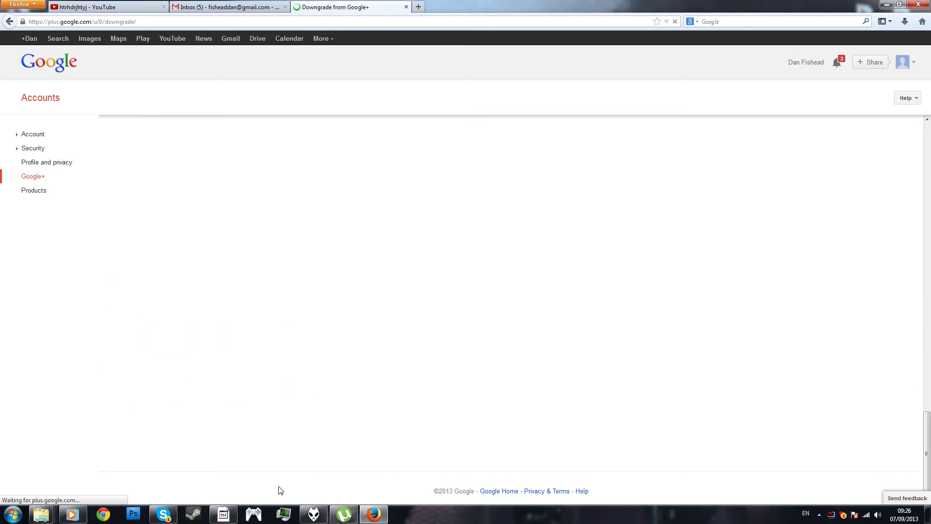
left_click(97, 154)
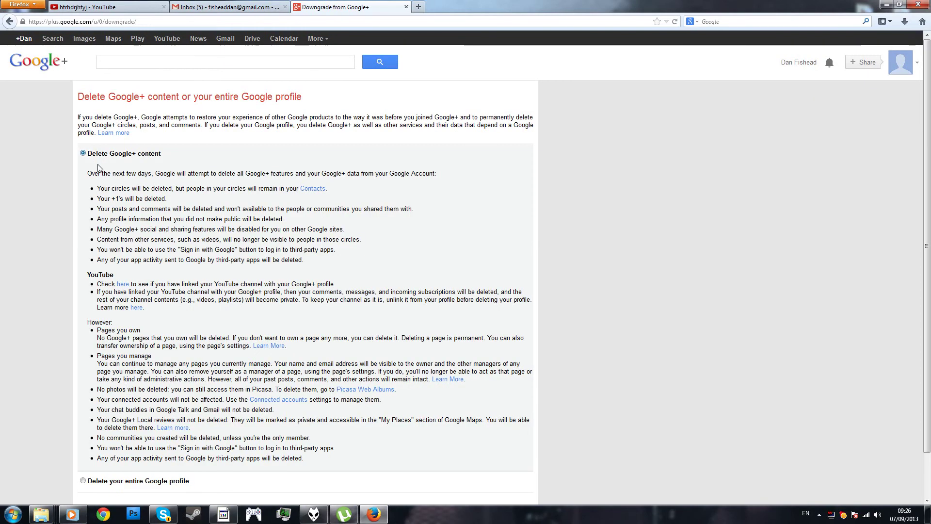
scroll(125, 386, "down", 1)
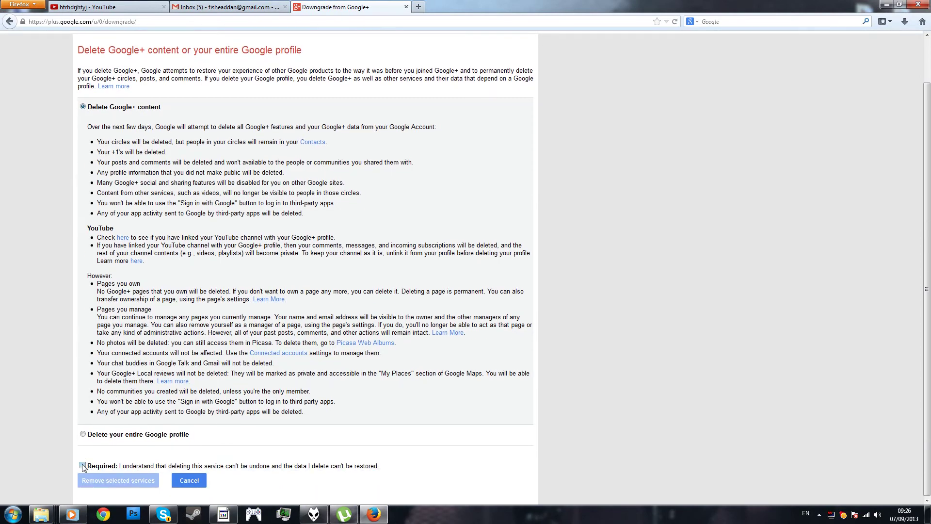
left_click(82, 465)
left_click(105, 485)
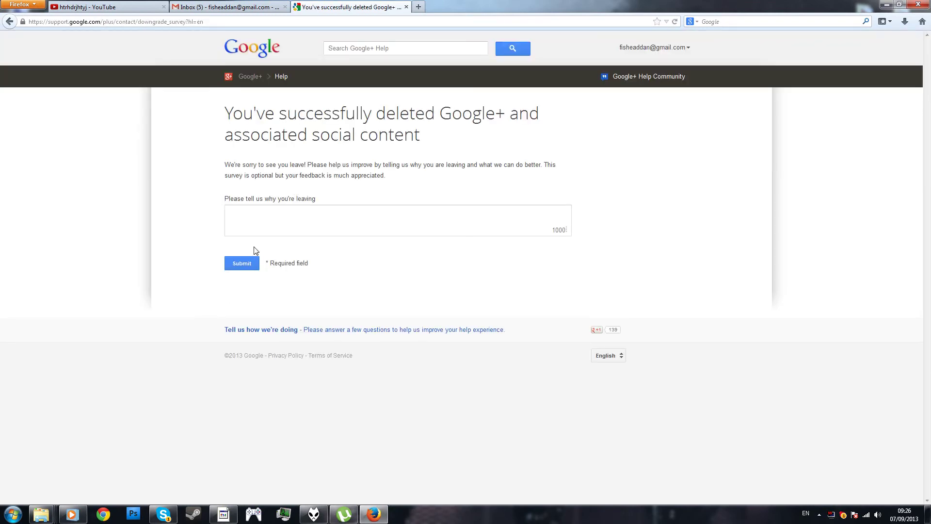
left_click(246, 265)
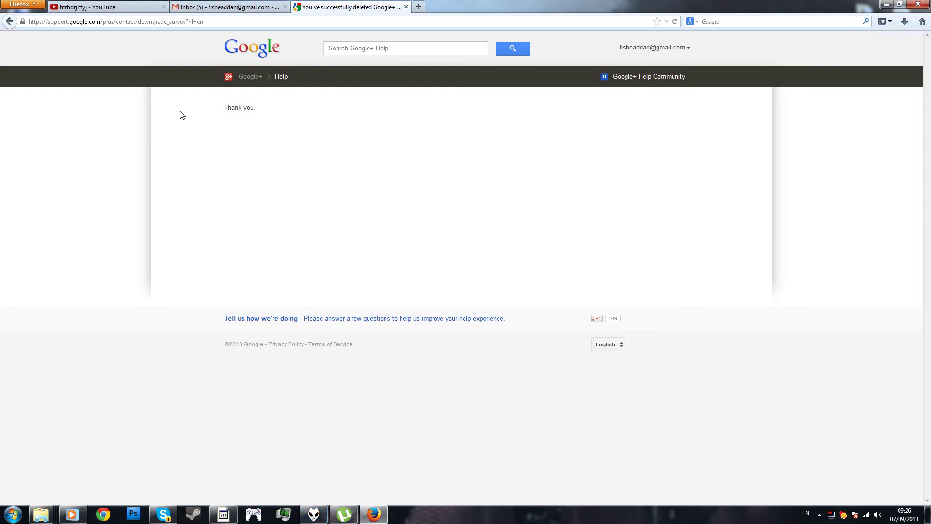
left_click(406, 7)
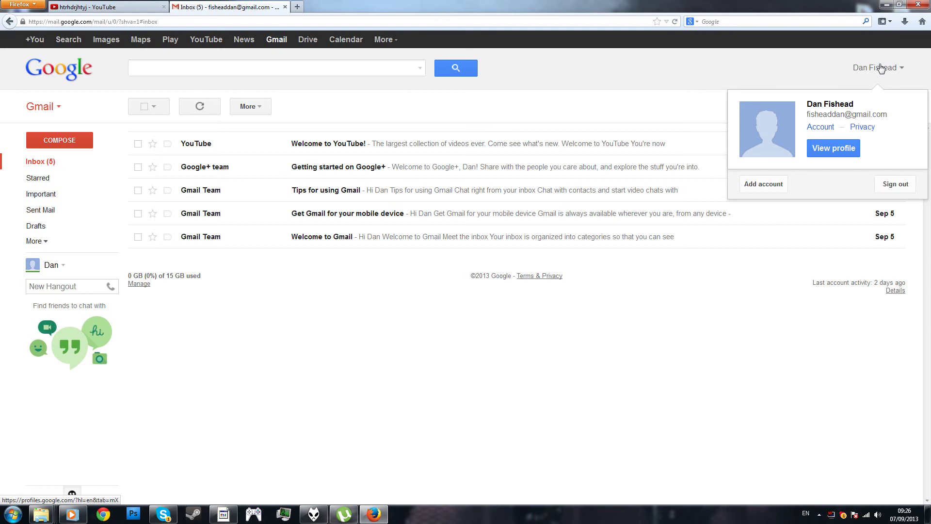
Step: Switch back to the htrhdrjhtyj channel page and leave 'Share your thoughts' unposted
left_click(881, 68)
left_click(102, 6)
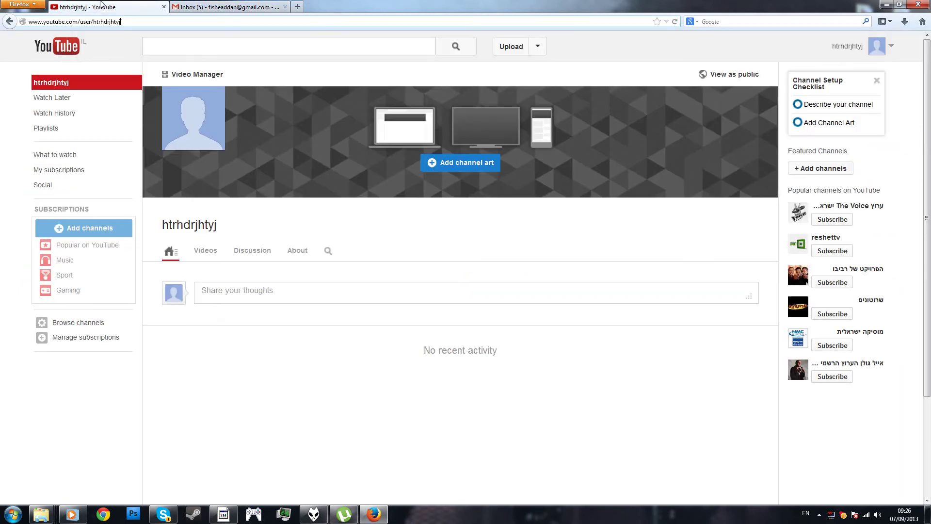
left_click(386, 298)
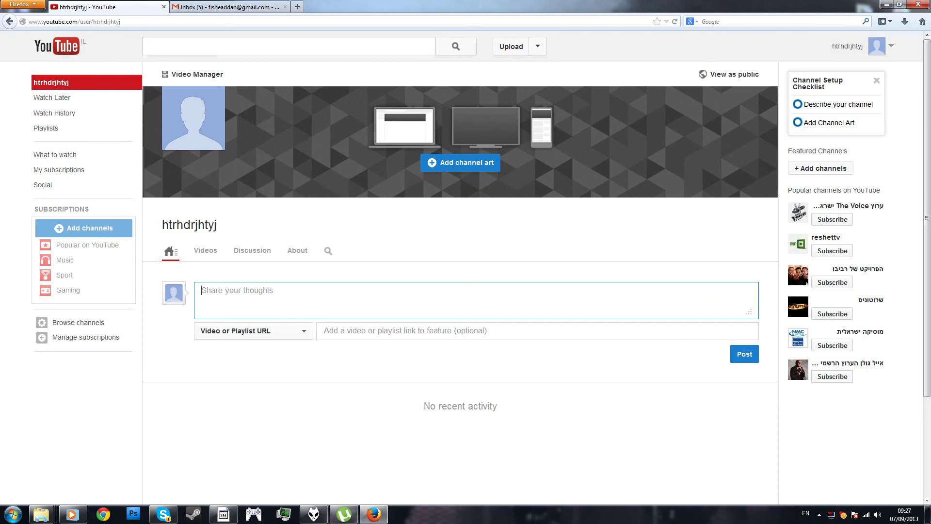
left_click(427, 397)
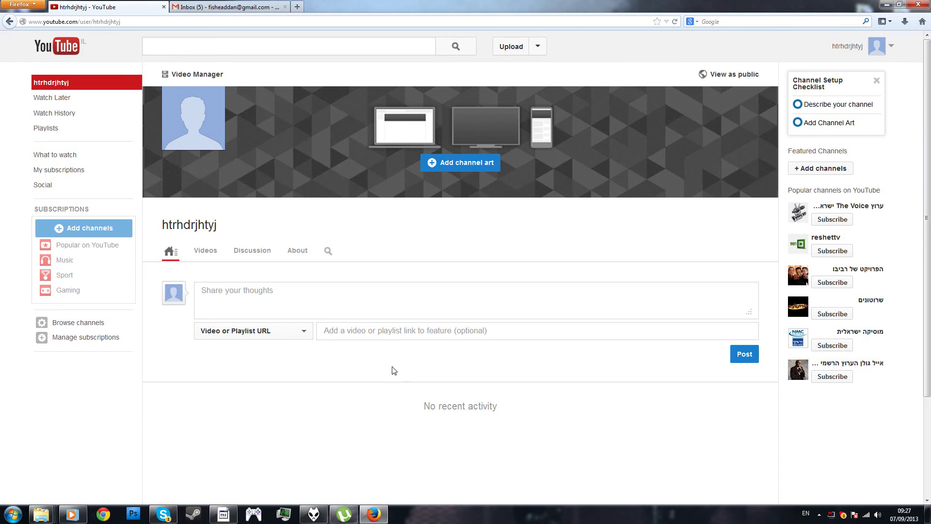
left_click(313, 302)
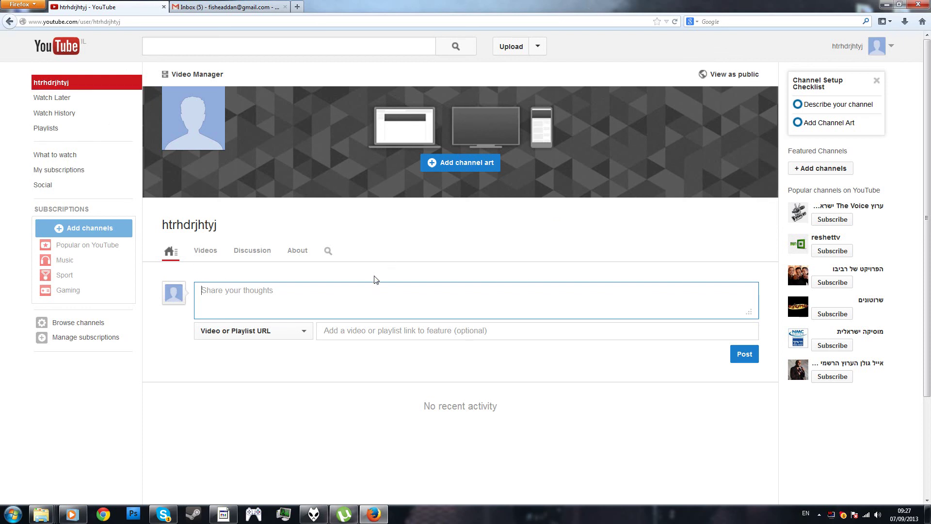
left_click(384, 409)
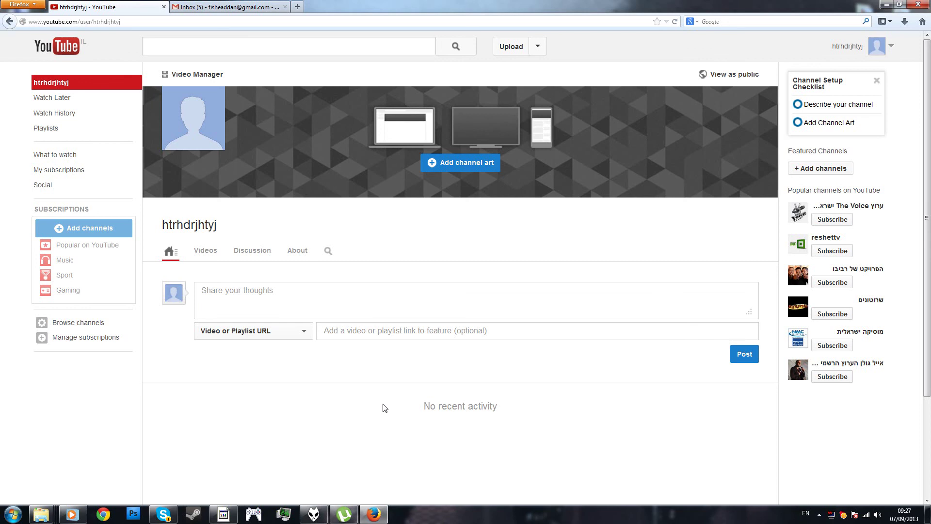